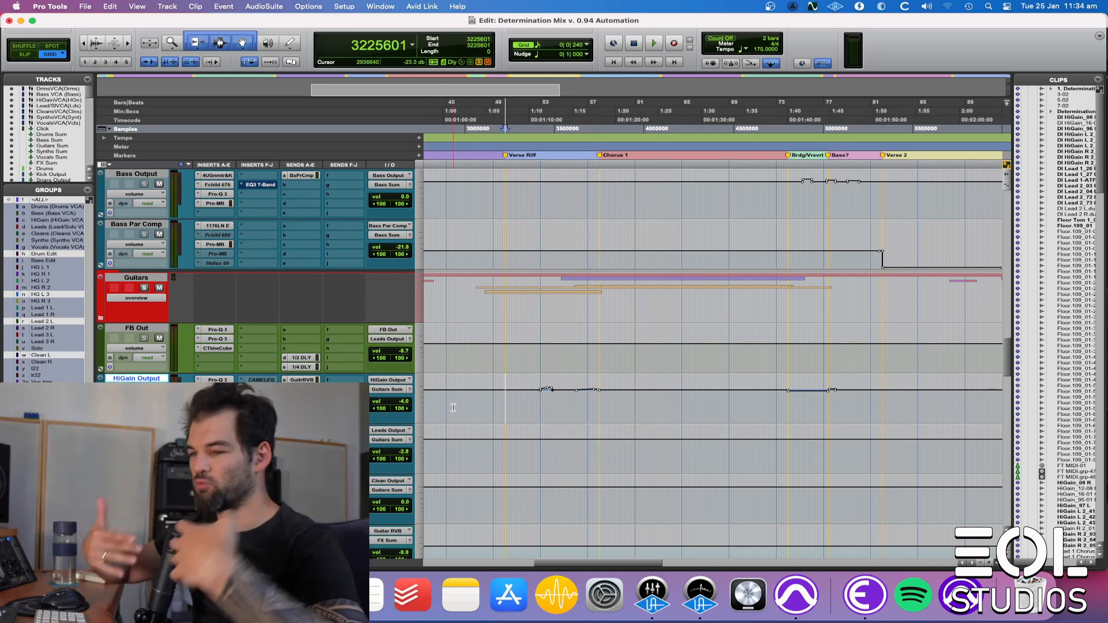
Step: Play the Verse Riff up to Chorus 1 to hear the volume automation on the HiGain Output track
key("super+bracketright")
key("space")
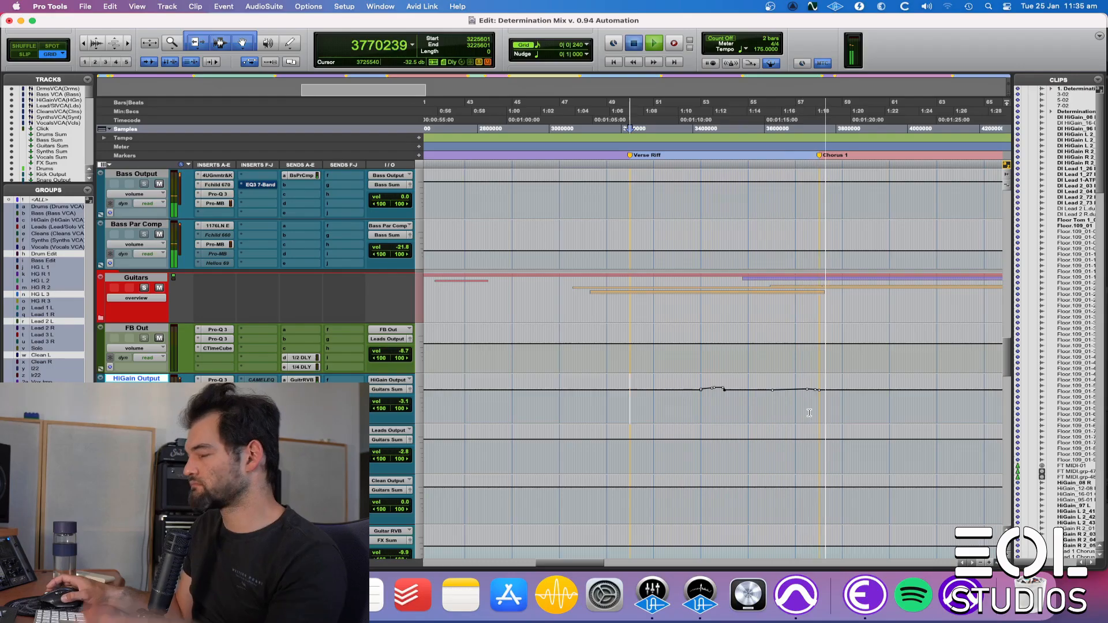
key("space")
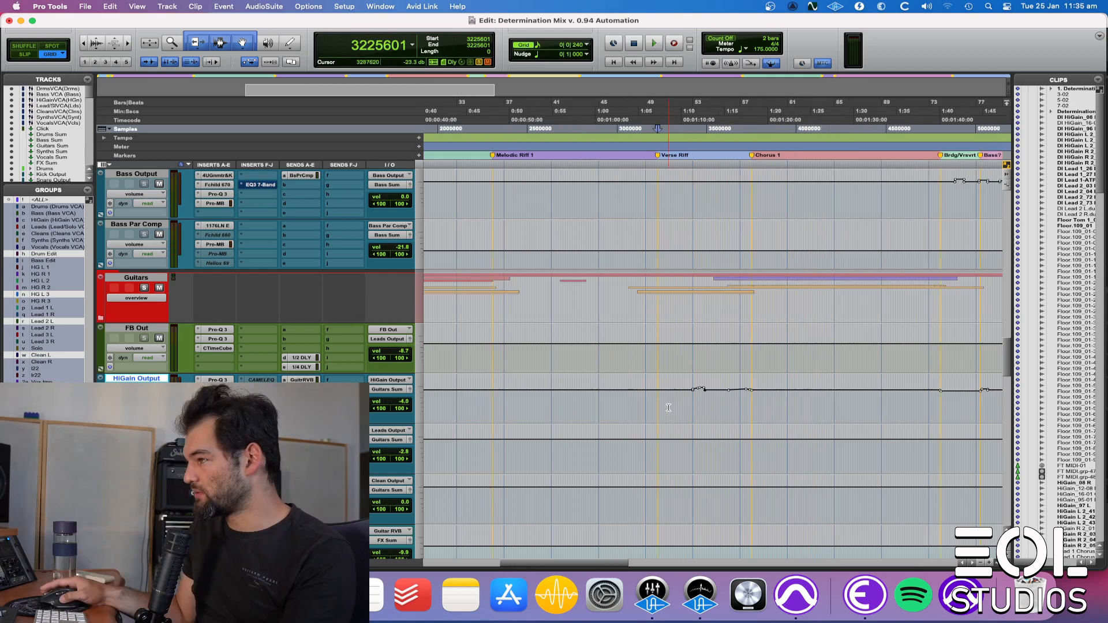
Step: Examine the Verse 2 volume automation on the drum, bass and guitar parallel compression tracks
scroll(668, 408, "right", 3)
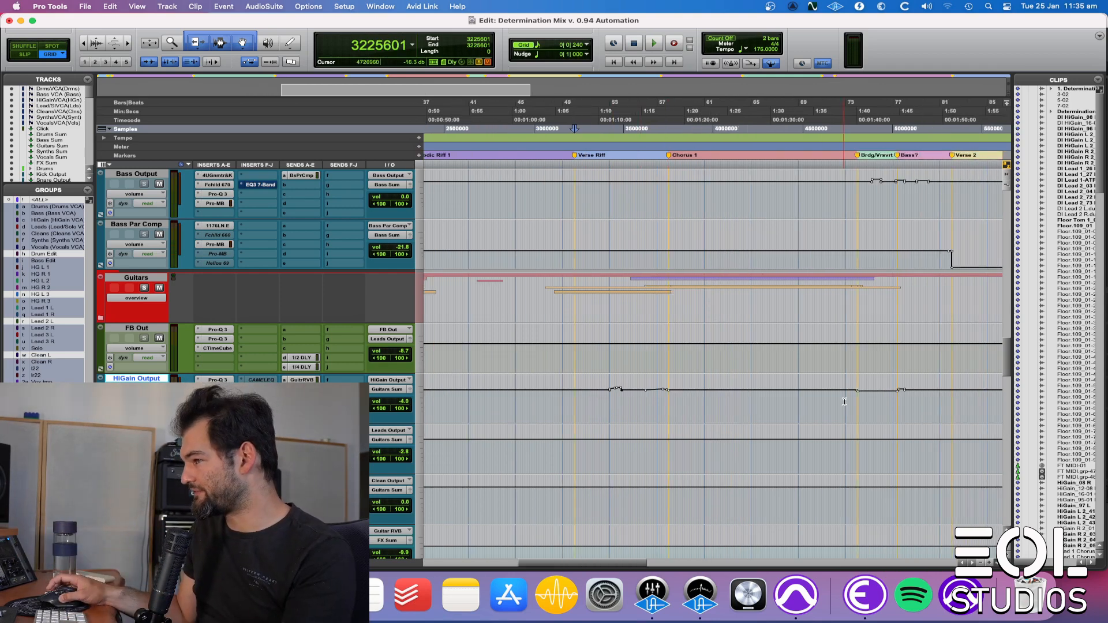
scroll(793, 425, "right", 3)
scroll(754, 464, "up", 5)
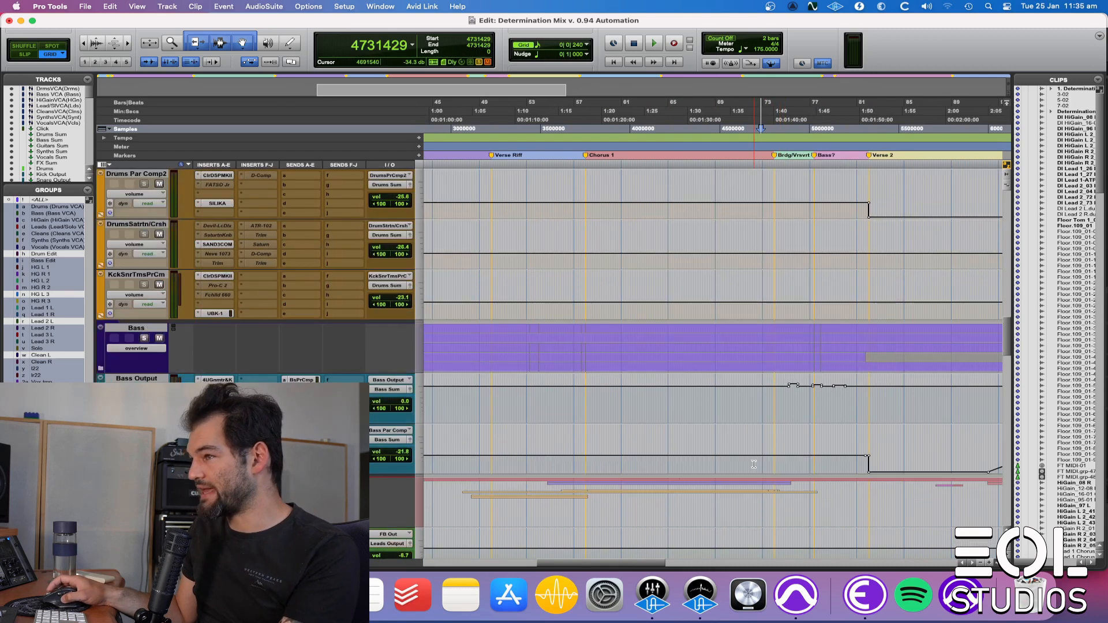
scroll(754, 464, "up", 5)
scroll(762, 439, "right", 2)
left_click(767, 414)
scroll(751, 438, "right", 10)
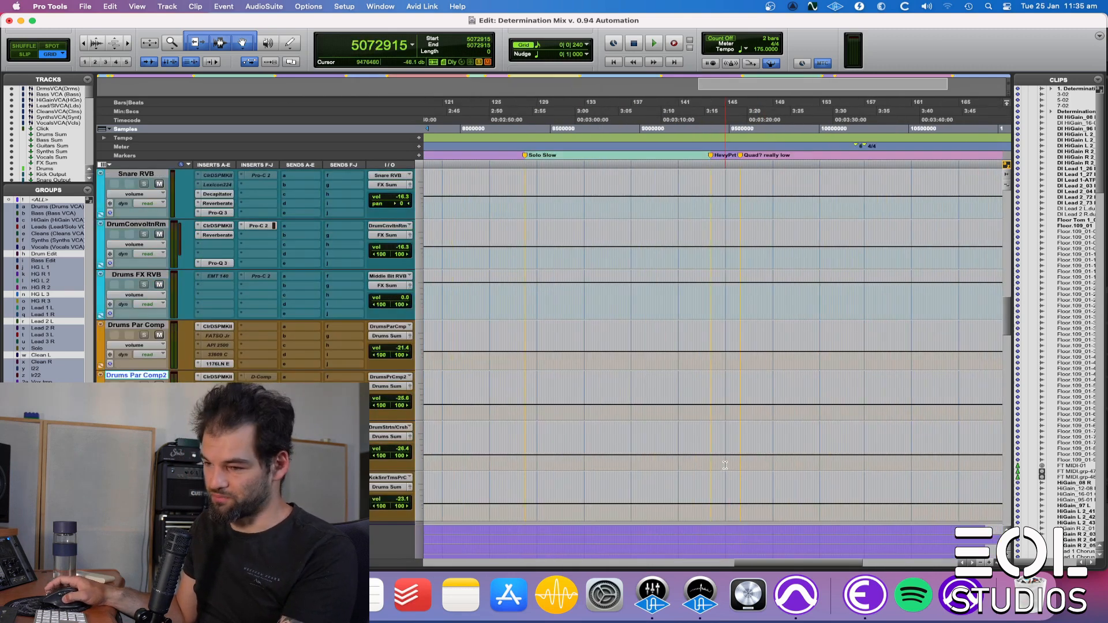
scroll(727, 464, "down", 3)
scroll(575, 433, "left", 6)
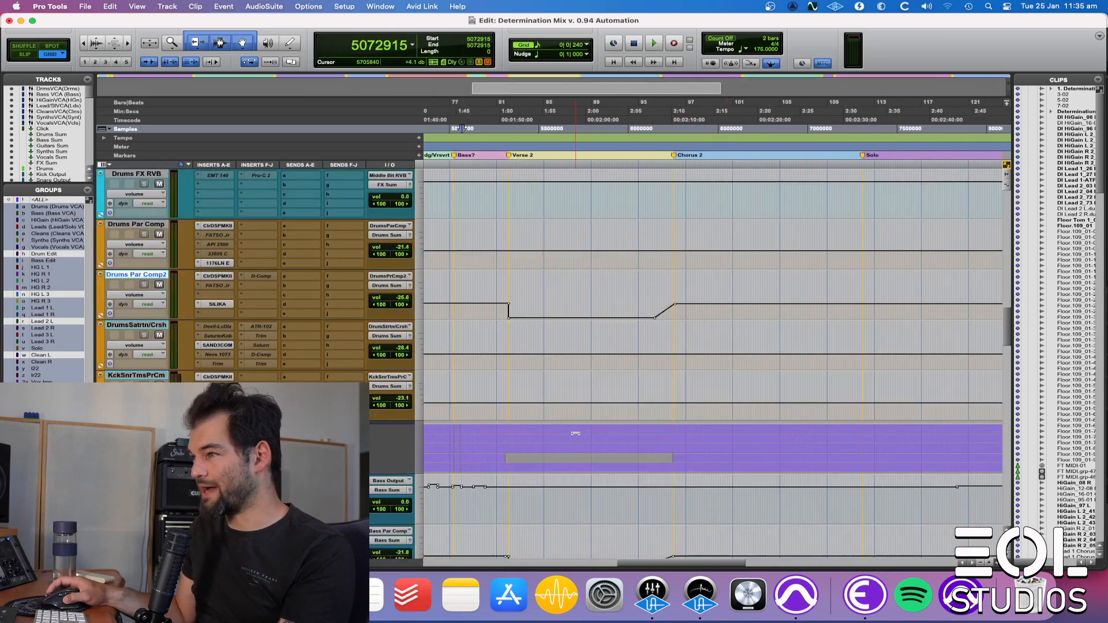
scroll(670, 340, "down", 2)
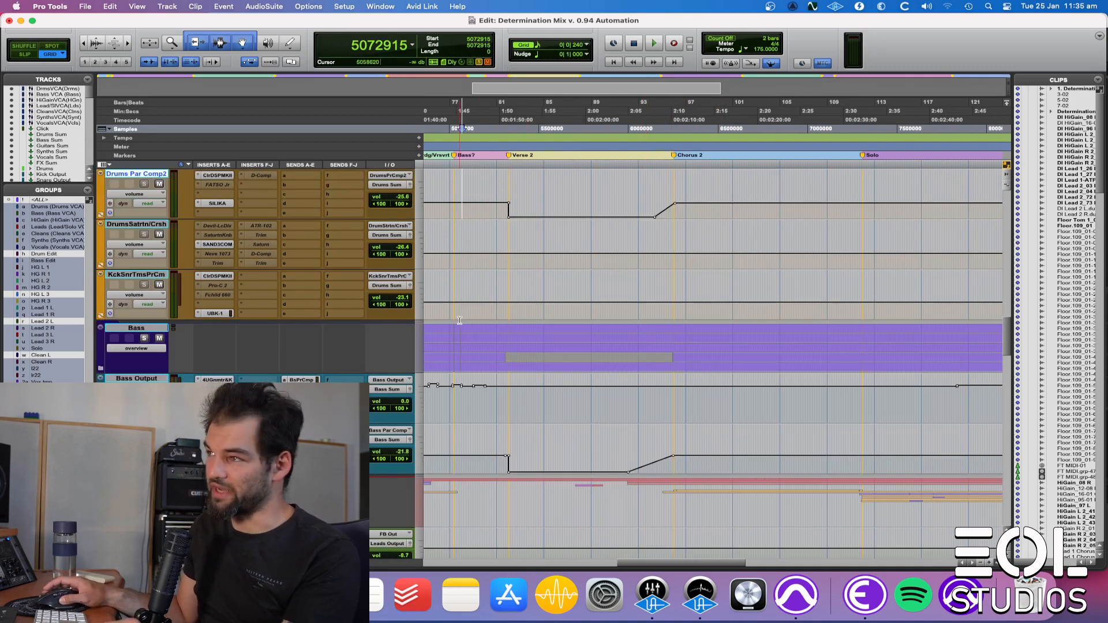
scroll(664, 212, "down", 15)
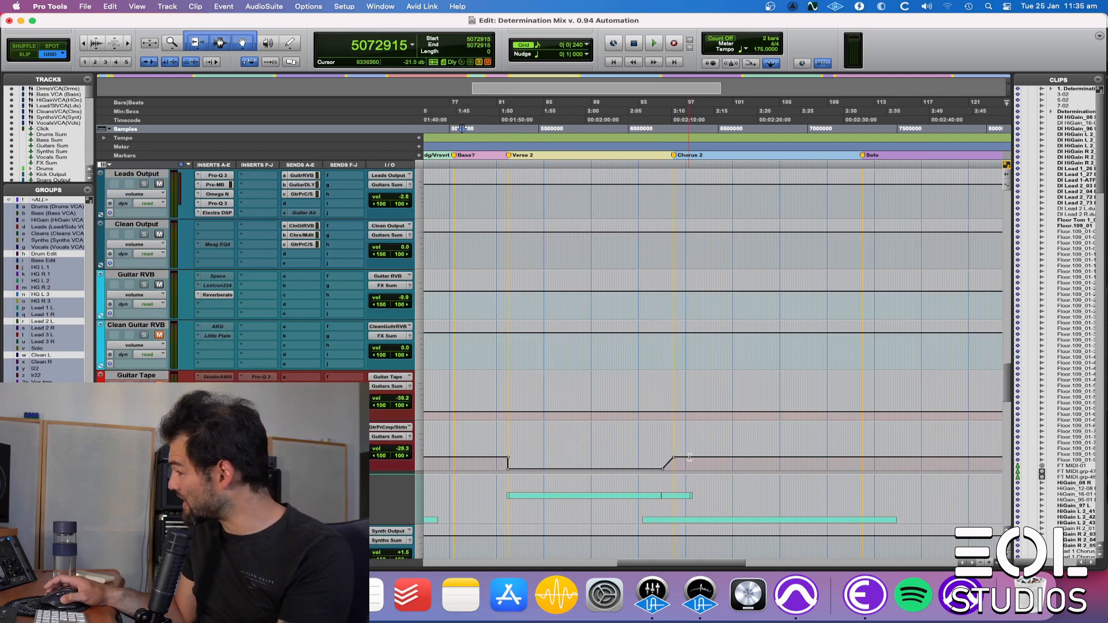
scroll(687, 468, "down", 5)
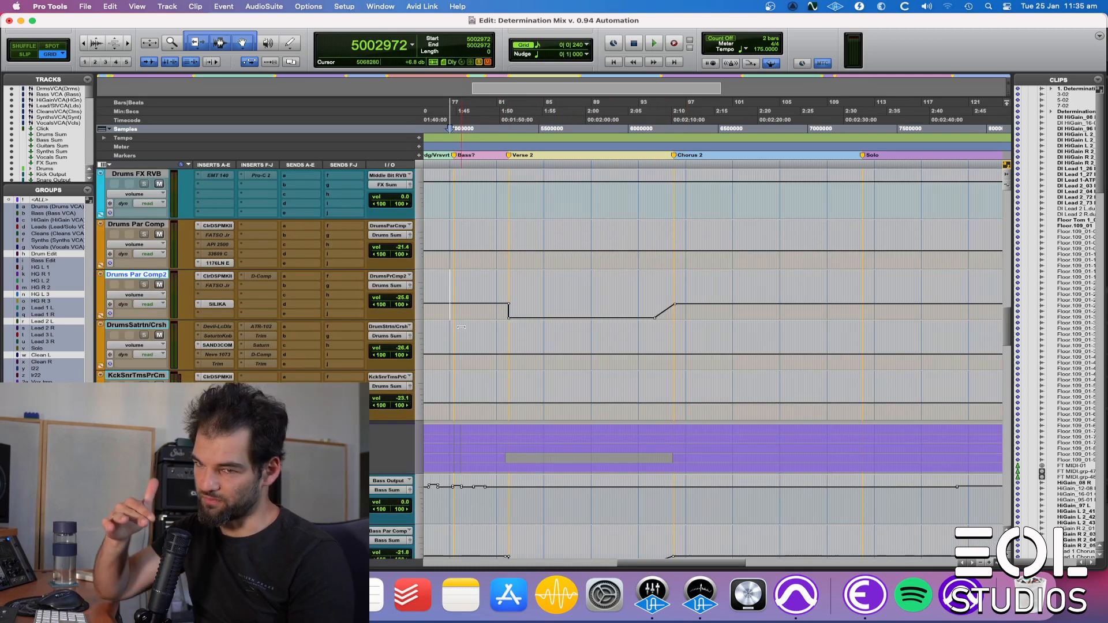
Step: Play from the Bass? marker into Verse 2 with automation on while viewing the drum and bass parallel compression tracks
key("space")
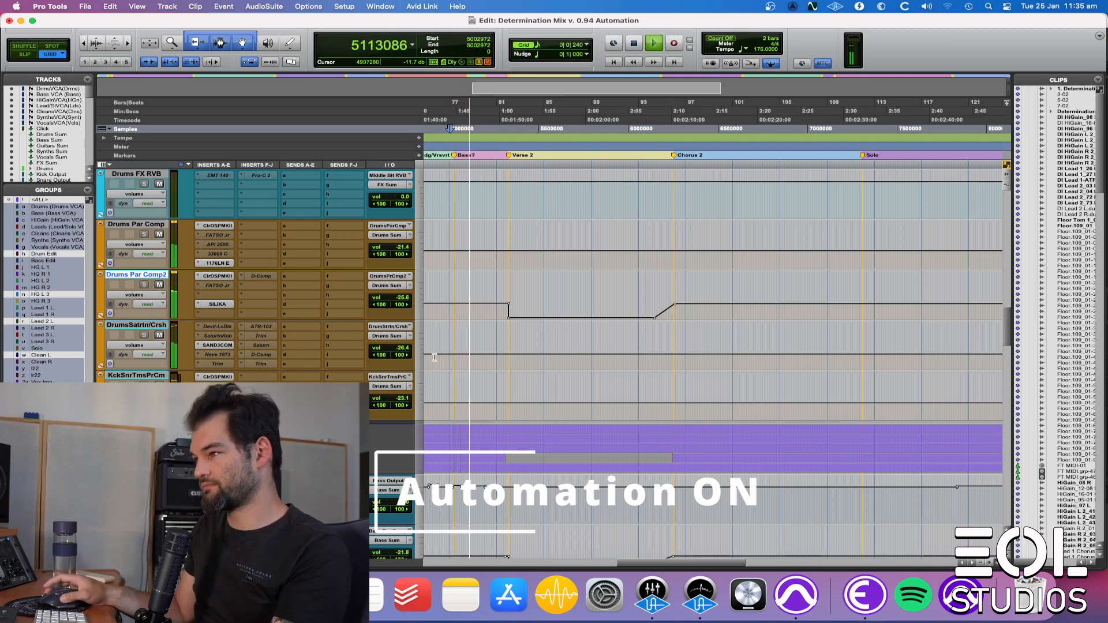
scroll(545, 398, "down", 3)
key("t")
scroll(549, 397, "right", 4)
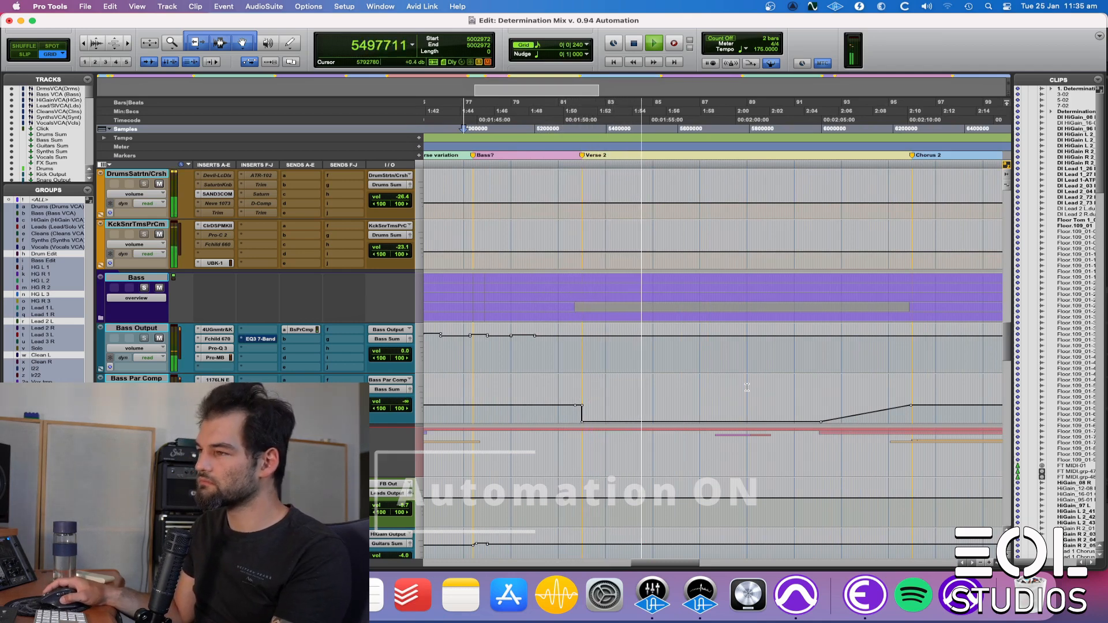
scroll(659, 376, "down", 3)
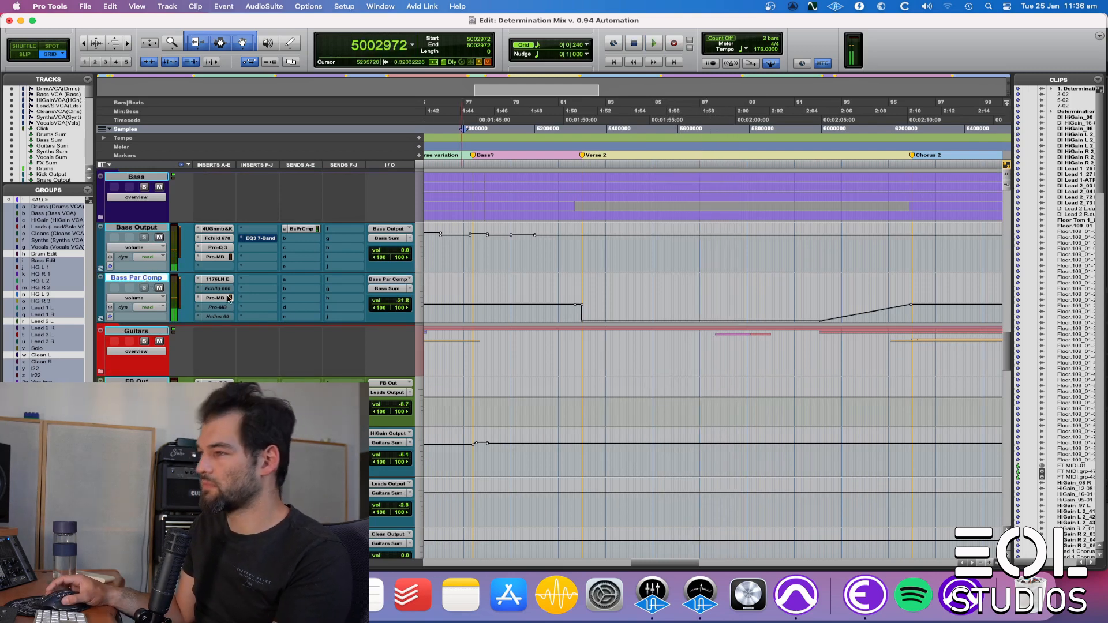
Step: Switch the automation mode of the guitar parallel compression track to compare the Verse 2 transition with and without automation
scroll(467, 361, "up", 6)
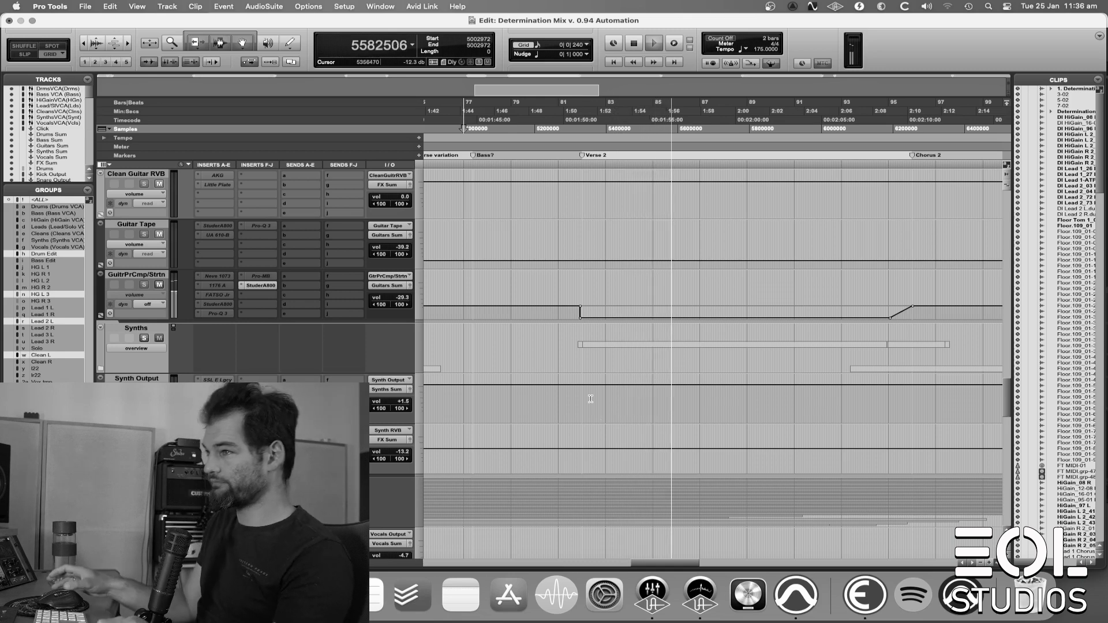
left_click(152, 306)
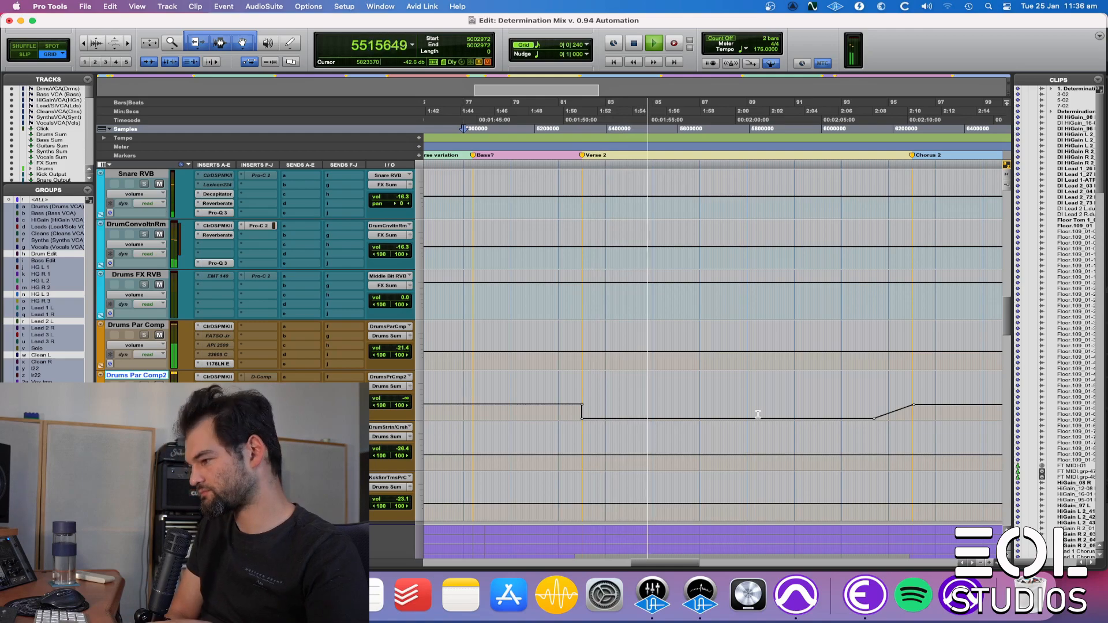
key("space")
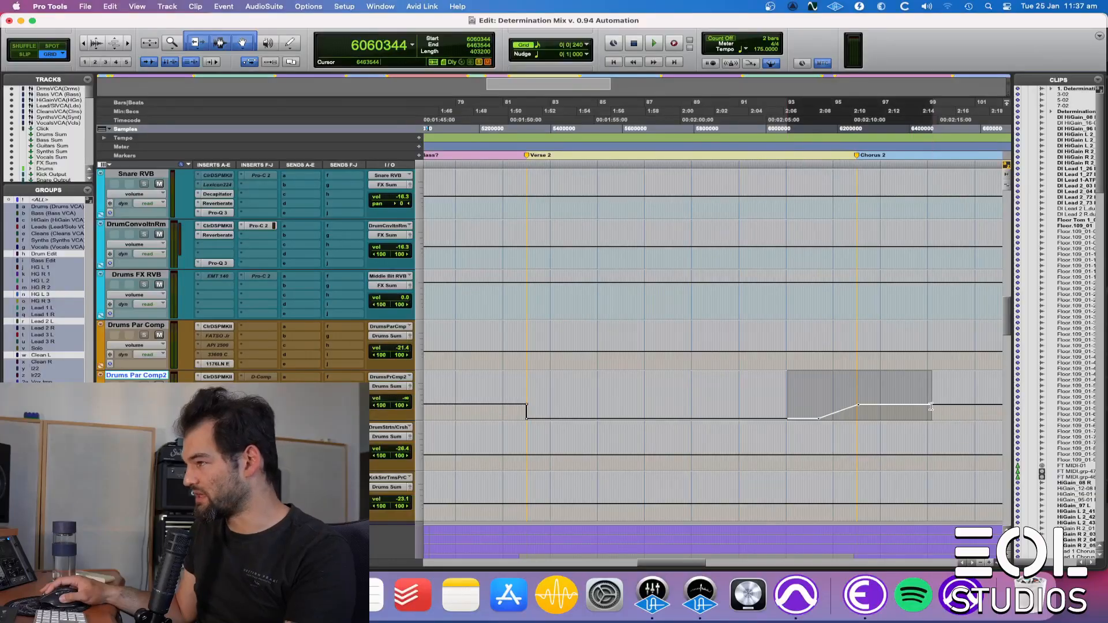
Step: Examine the volume automation ramp on the Drums Par Comp2 track leading into Chorus 2
left_click(798, 437)
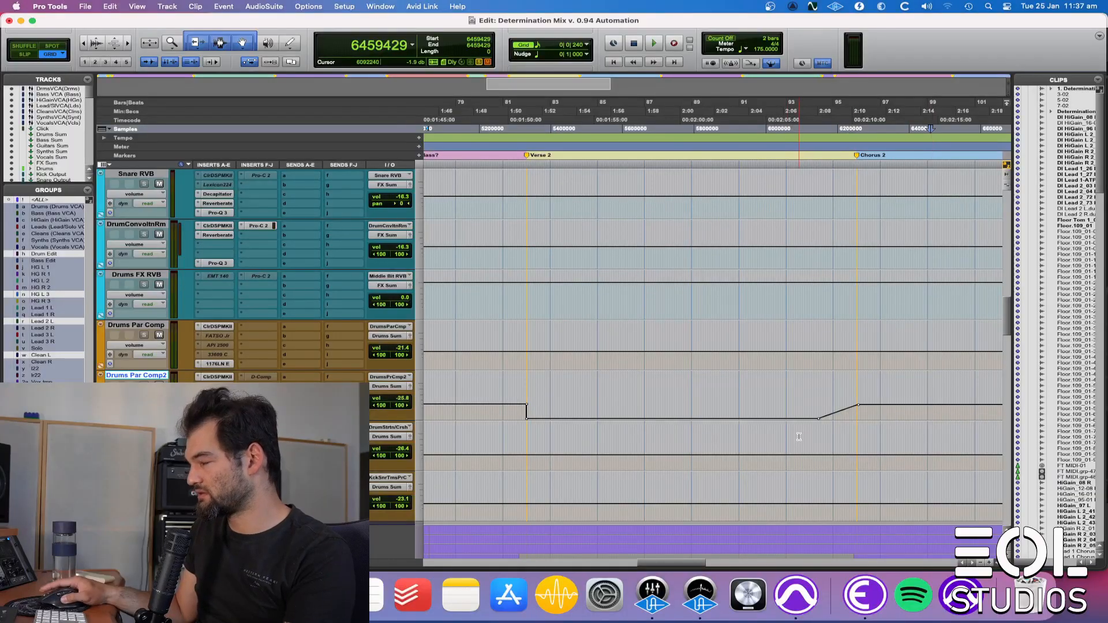
scroll(799, 437, "down", 10)
scroll(785, 450, "down", 3)
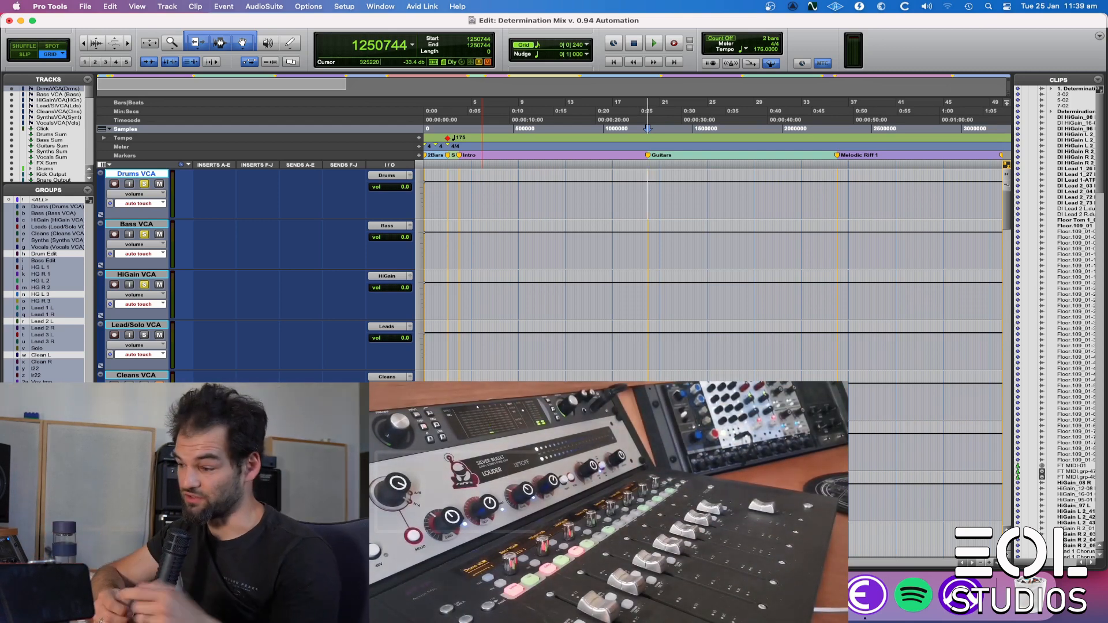
Step: Record touch volume automation from the Guitars marker on the Drums, Bass, HiGain and Lead/Solo VCA tracks
key("space")
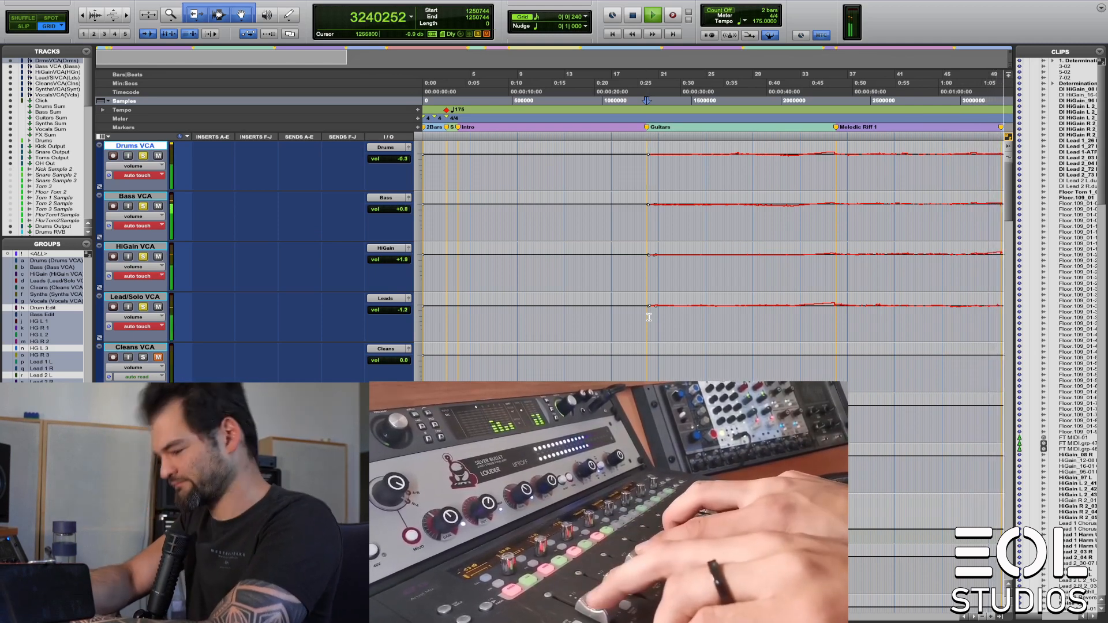
key("space")
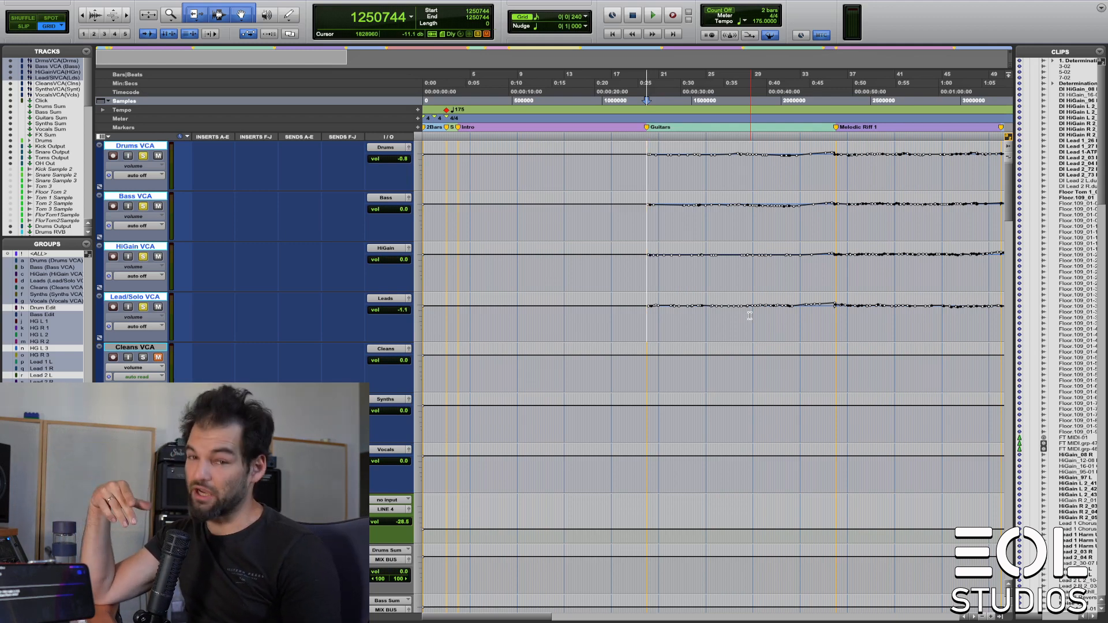
Step: Compare playback from the Guitars marker with the four ridden VCA tracks' automation off and in read mode
key("space")
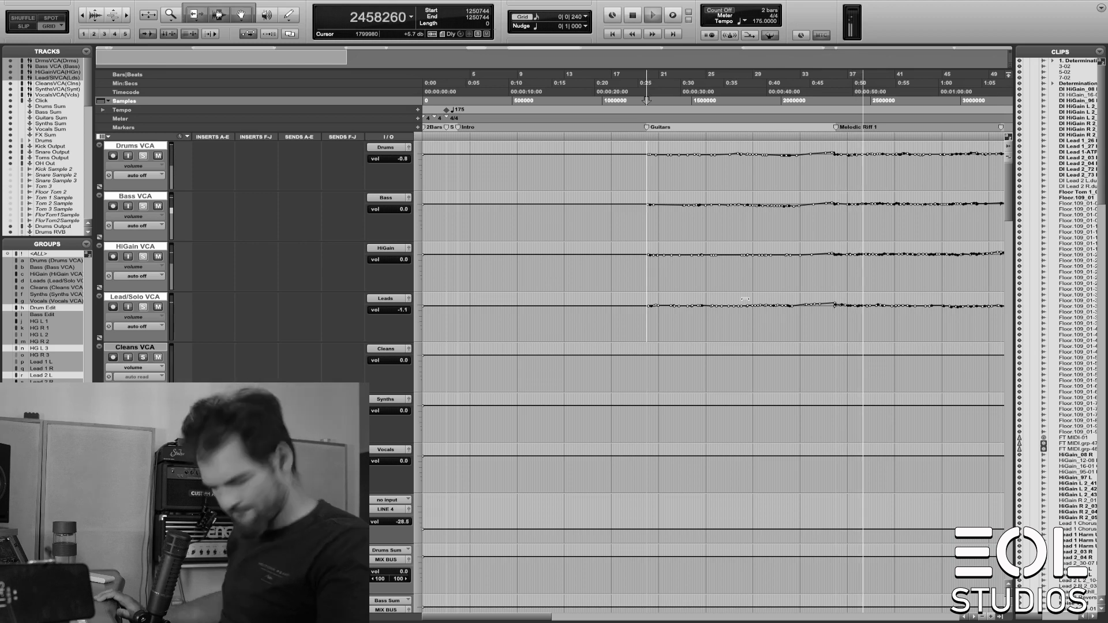
key("space")
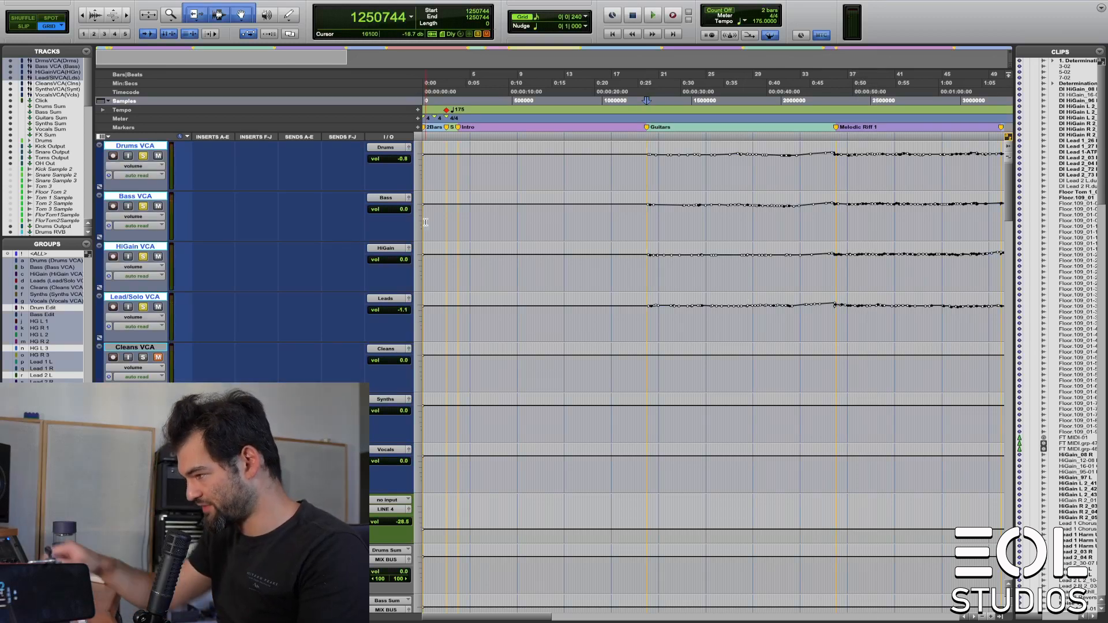
key("space")
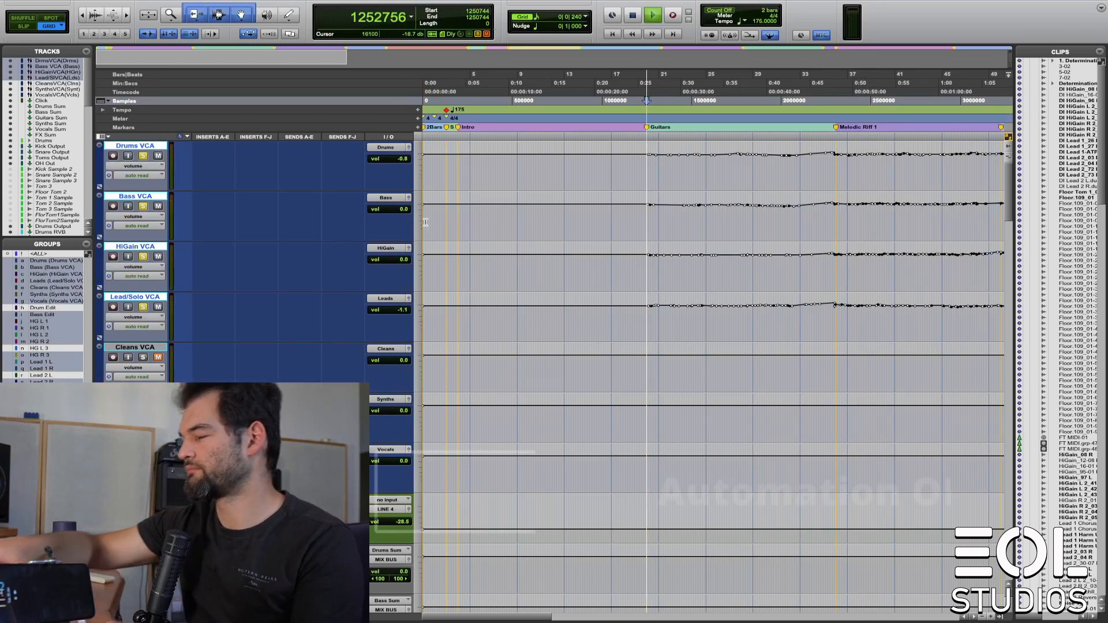